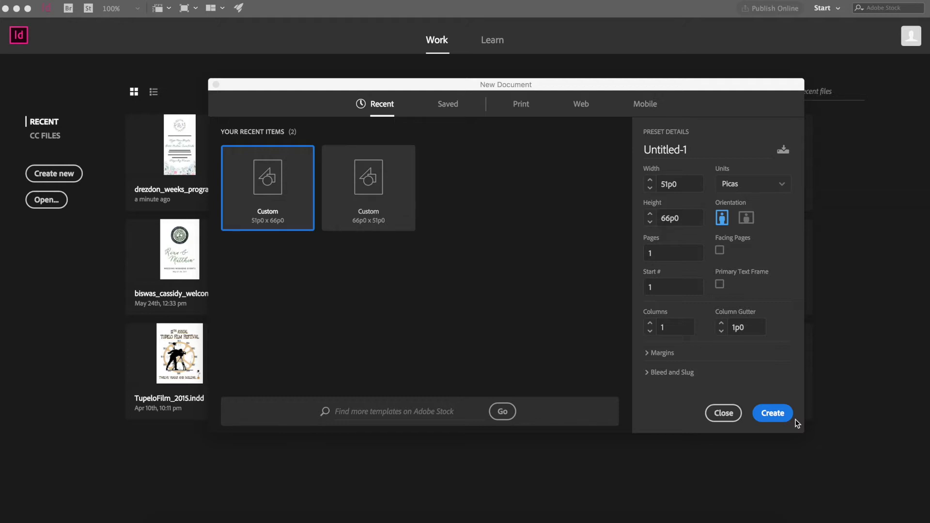
# Create a new document in inches, 11 in wide and 7.333 in high.
pyautogui.click(734, 184)
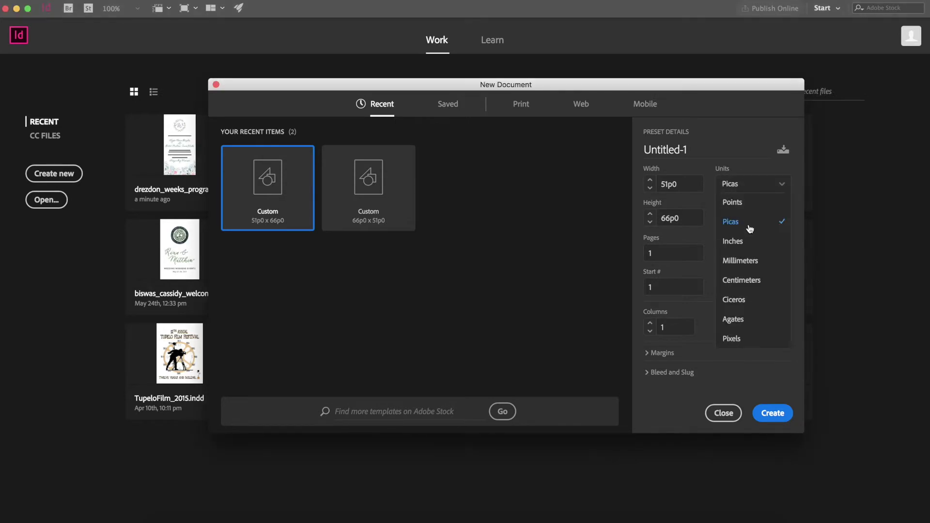
pyautogui.click(748, 244)
pyautogui.click(681, 184)
pyautogui.write('11')
pyautogui.press('Tab')
pyautogui.click(674, 224)
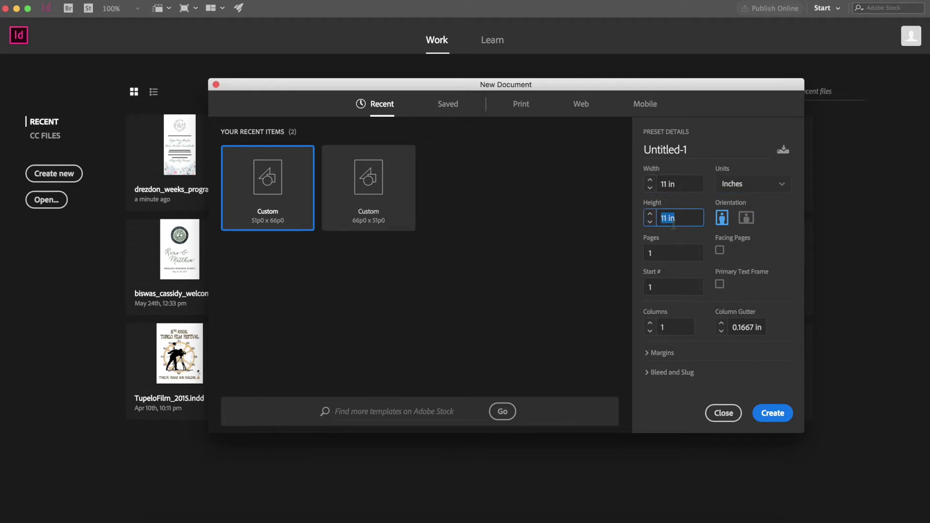
pyautogui.write('7.333')
pyautogui.click(772, 415)
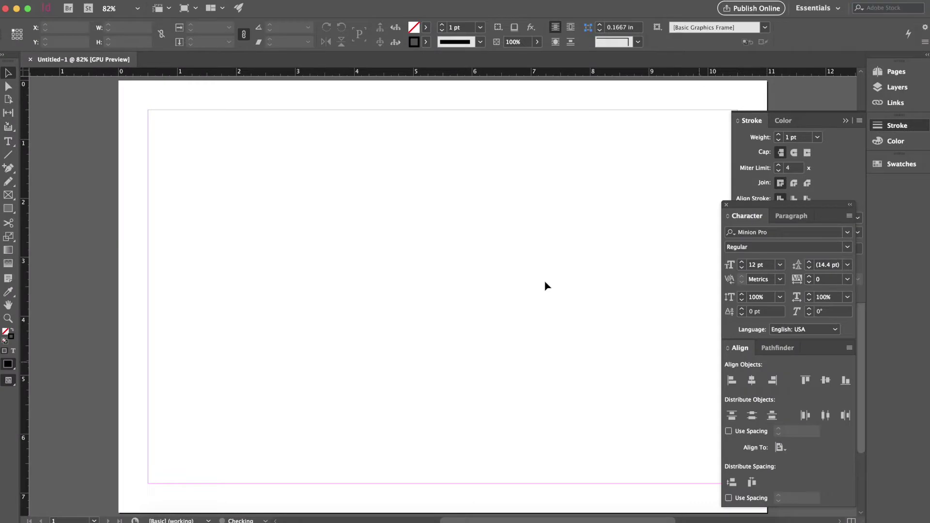
# Draw a rectangular image frame covering the entire page, 11 by 7.333 in.
pyautogui.press('super+0')
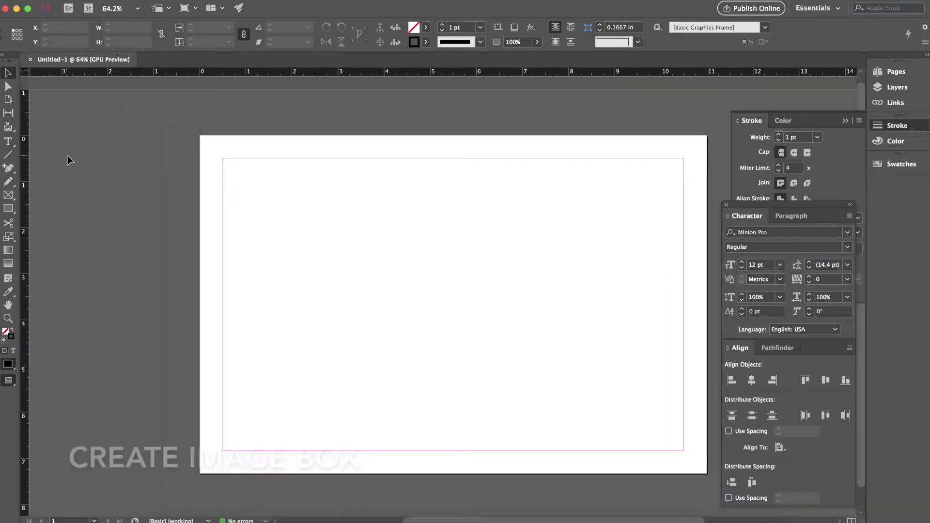
pyautogui.click(8, 195)
pyautogui.moveTo(200, 135); pyautogui.dragTo(708, 474)
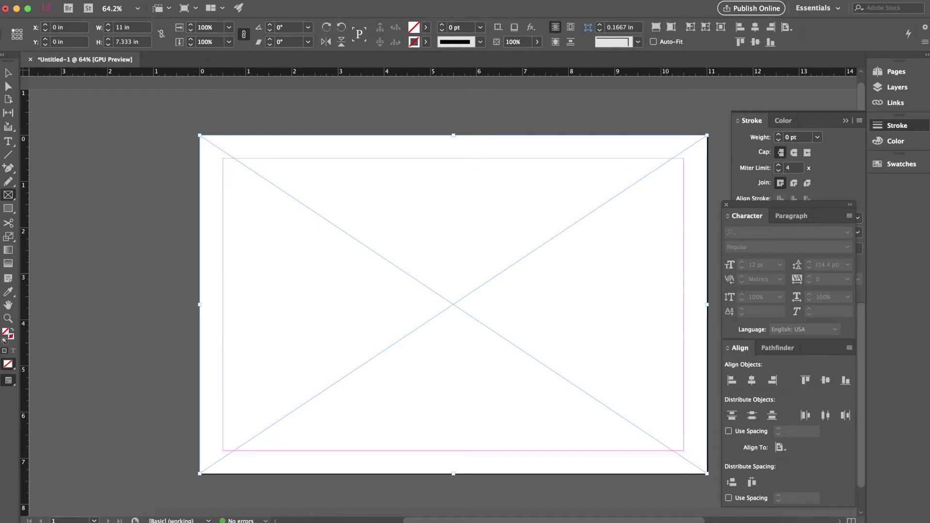
# Preview the stock photos in the Stock Images folder and place ERC_Stock-4.jpg in the full-page frame.
pyautogui.click(167, 512)
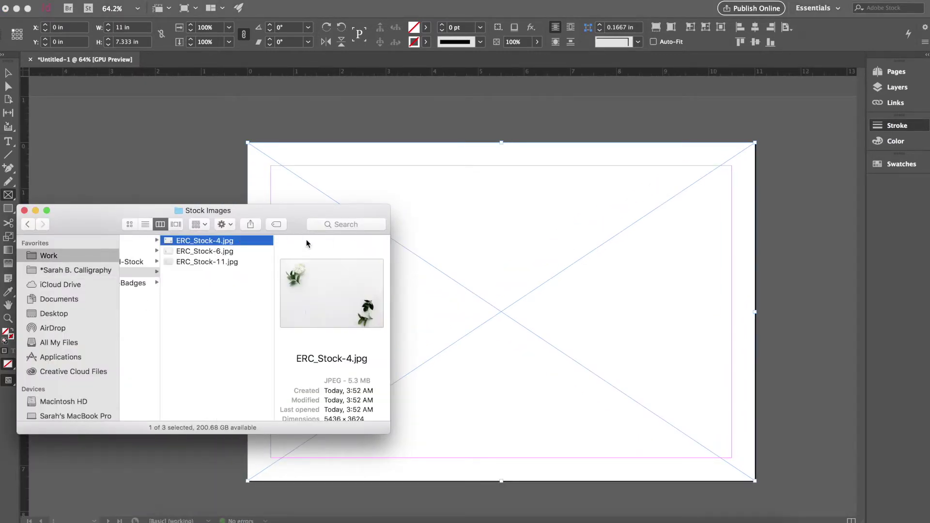
pyautogui.click(232, 251)
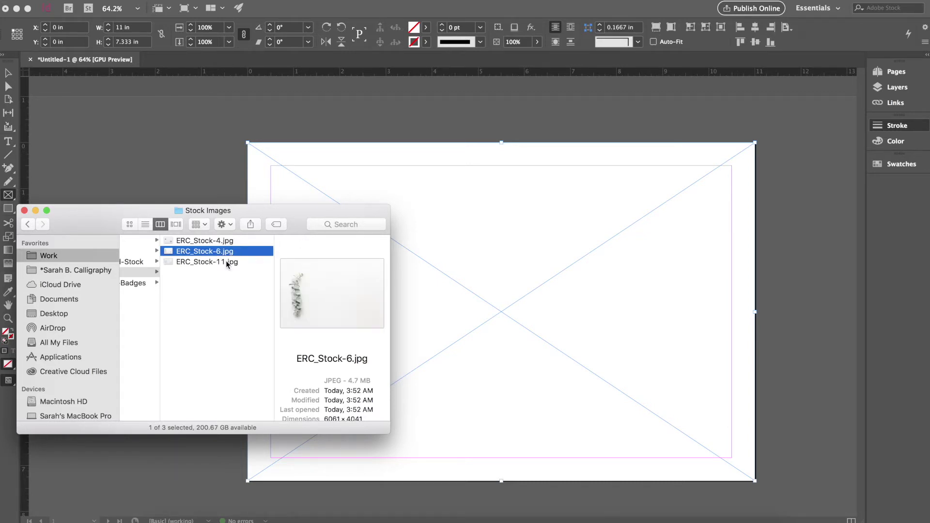
pyautogui.click(226, 263)
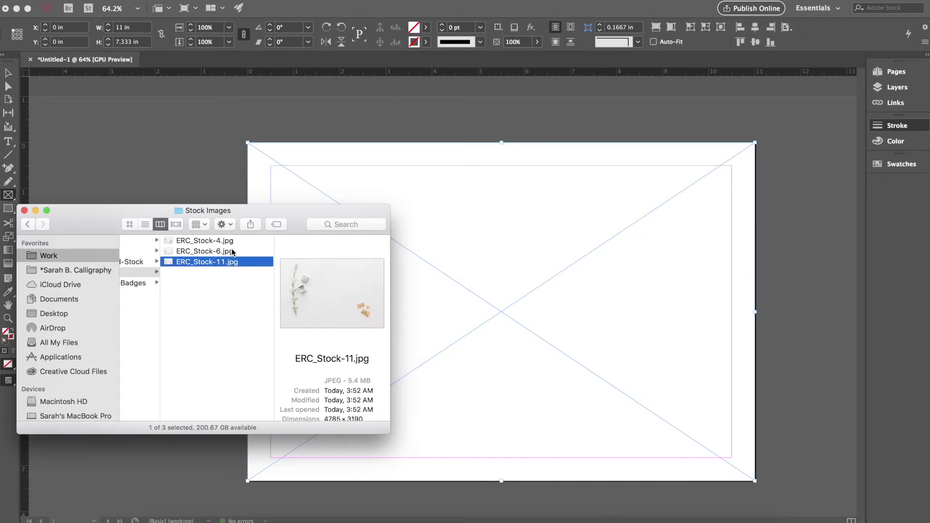
pyautogui.click(233, 251)
pyautogui.click(231, 241)
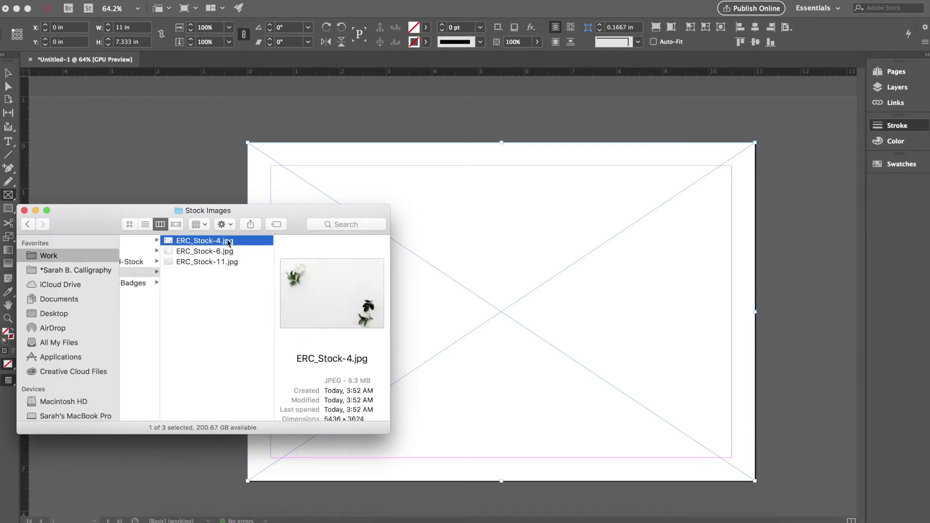
pyautogui.moveTo(222, 242); pyautogui.dragTo(514, 251)
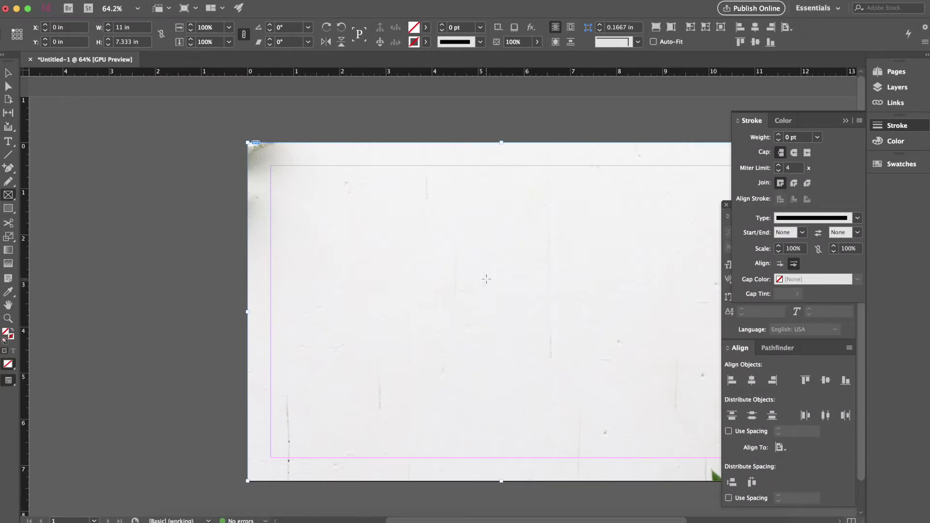
# Fit the background photo so it fills its frame proportionally.
pyautogui.click(8, 73)
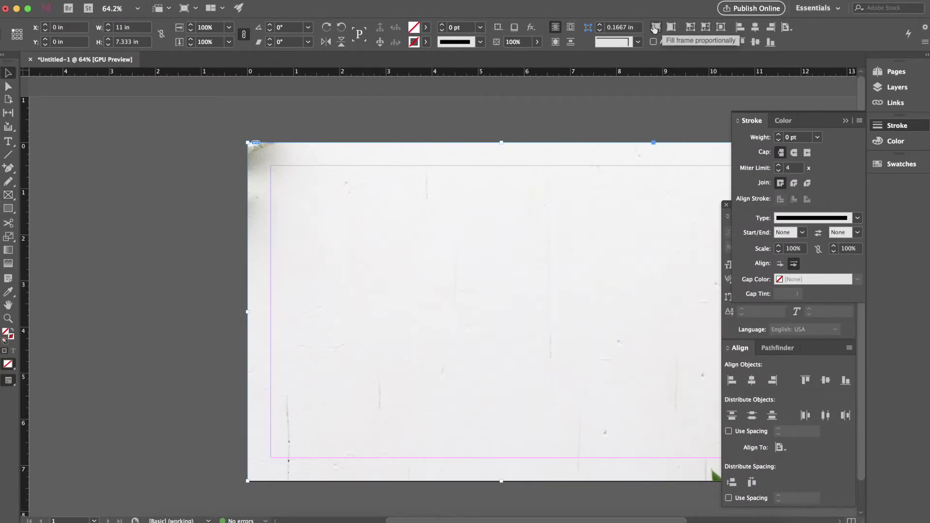
pyautogui.click(655, 28)
pyautogui.hscroll(5, 621, 98)
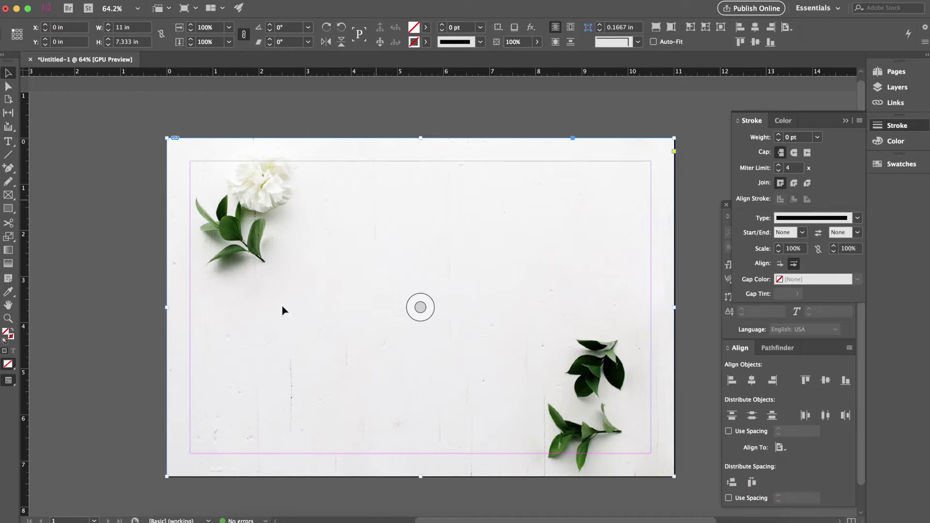
# Try ERC_Stock-6.jpg from the Stock Images folder as the background photo.
pyautogui.click(175, 518)
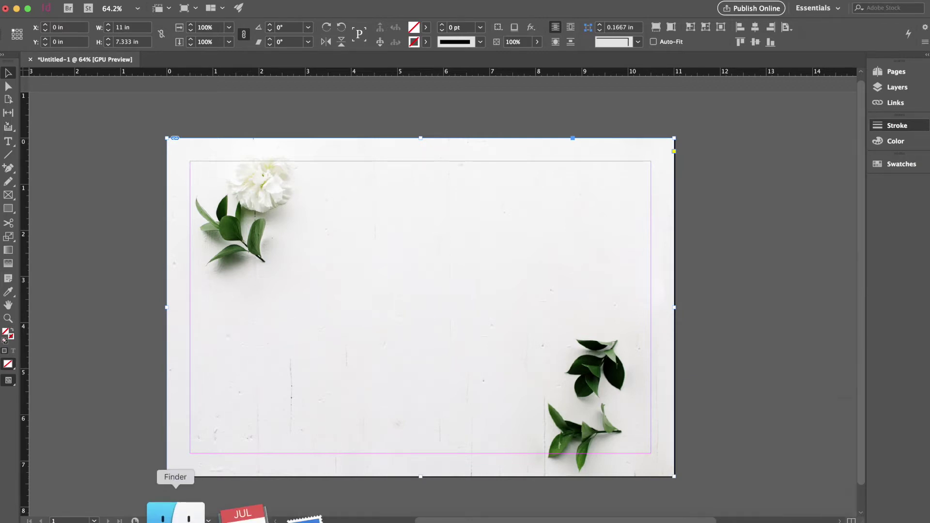
pyautogui.click(199, 252)
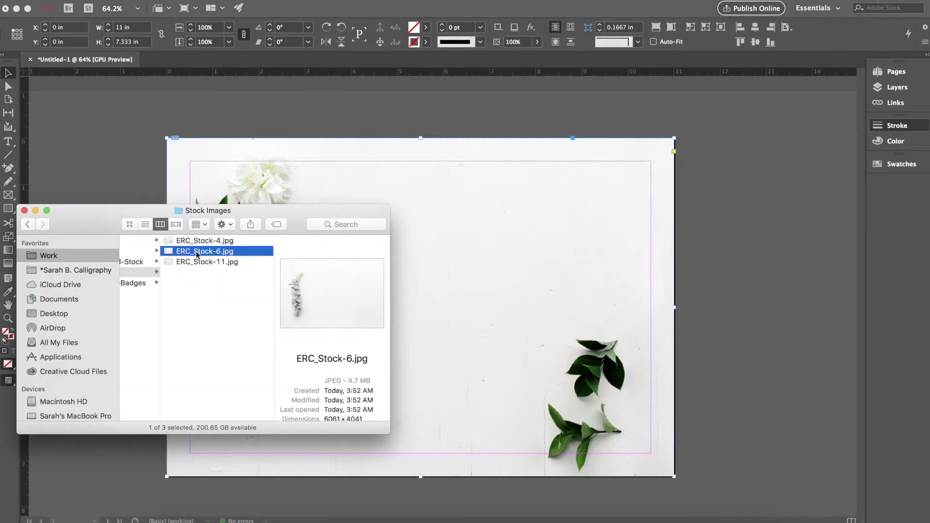
pyautogui.moveTo(193, 253); pyautogui.dragTo(540, 272)
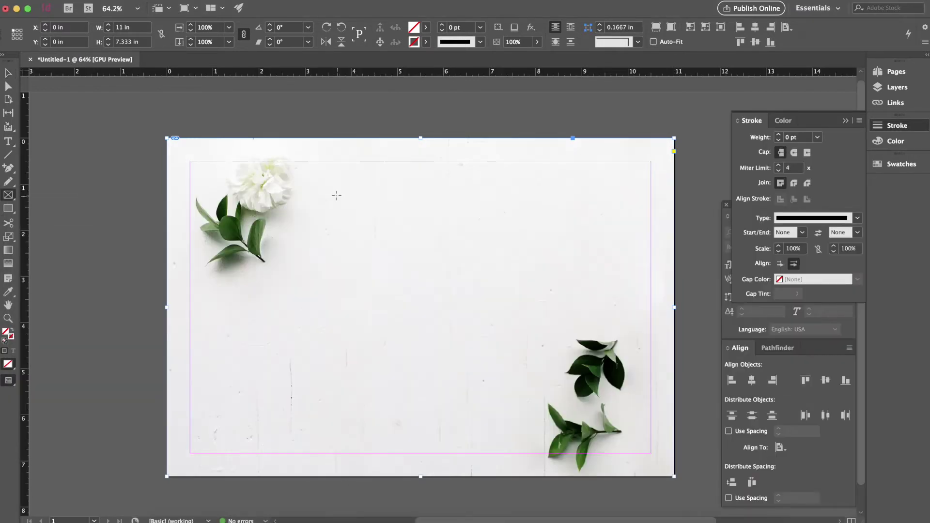
# Create a new image frame 5 in wide and 7 in high.
pyautogui.click(336, 110)
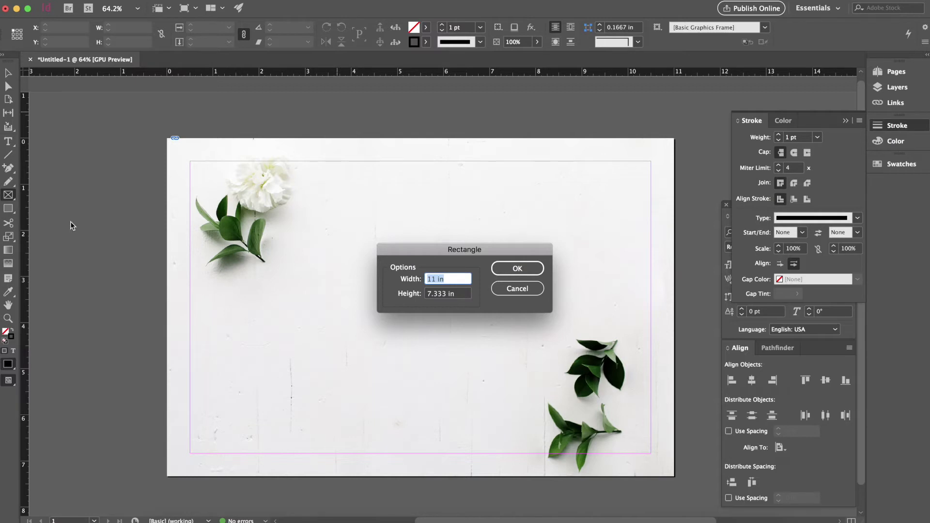
pyautogui.write('5')
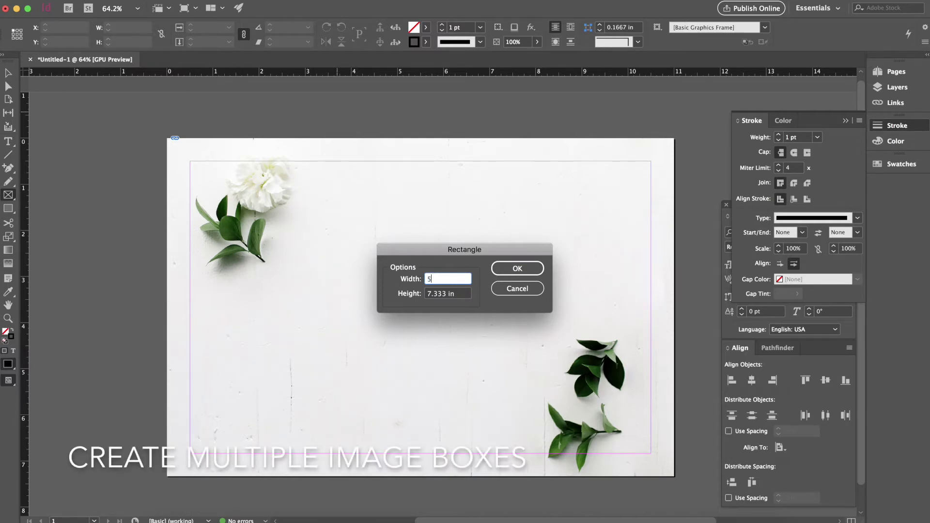
pyautogui.press('Tab')
pyautogui.write('7')
pyautogui.press('Return')
# Move the 5 by 7 in frame beside the page, duplicate it, and size the copy to 4.875 by 3.5 in.
pyautogui.click(8, 74)
pyautogui.moveTo(419, 123); pyautogui.dragTo(124, 125)
pyautogui.moveTo(123, 125); pyautogui.dragTo(423, 125)
pyautogui.click(9, 195)
pyautogui.click(880, 125)
pyautogui.doubleClick(124, 28)
pyautogui.write('4.875')
pyautogui.press('Tab')
pyautogui.write('3.5')
pyautogui.press('Return')
# Duplicate a frame onto the middle of the page and size the copy to 6 by 4 in.
pyautogui.click(9, 73)
pyautogui.moveTo(194, 129)
pyautogui.mouseDown()
pyautogui.moveTo(420, 121)
pyautogui.moveTo(587, 129)
pyautogui.moveTo(424, 260)
pyautogui.mouseUp()
pyautogui.doubleClick(124, 28)
pyautogui.write('6')
pyautogui.press('Tab')
pyautogui.write('4')
pyautogui.press('Return')
# Reposition the frames and add a landscape copy of the 5 by 7 in frame.
pyautogui.moveTo(369, 137); pyautogui.dragTo(329, 136)
pyautogui.press('Return')
pyautogui.moveTo(156, 130); pyautogui.dragTo(398, 130)
pyautogui.doubleClick(125, 43)
pyautogui.press('super+z')
pyautogui.doubleClick(132, 28)
# Duplicate the 5 by 7 in portrait frame and set the copy's height to 8.875 in.
pyautogui.moveTo(79, 137); pyautogui.dragTo(252, 129)
pyautogui.doubleClick(126, 27)
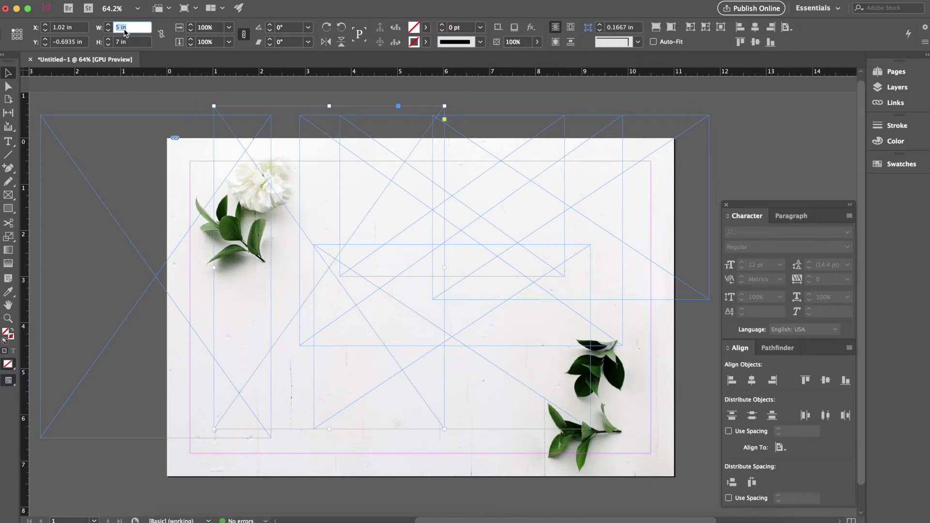
pyautogui.press('Tab')
pyautogui.write('8.875')
pyautogui.press('Return')
# Select all the card frames and scale them down together.
pyautogui.click(78, 137)
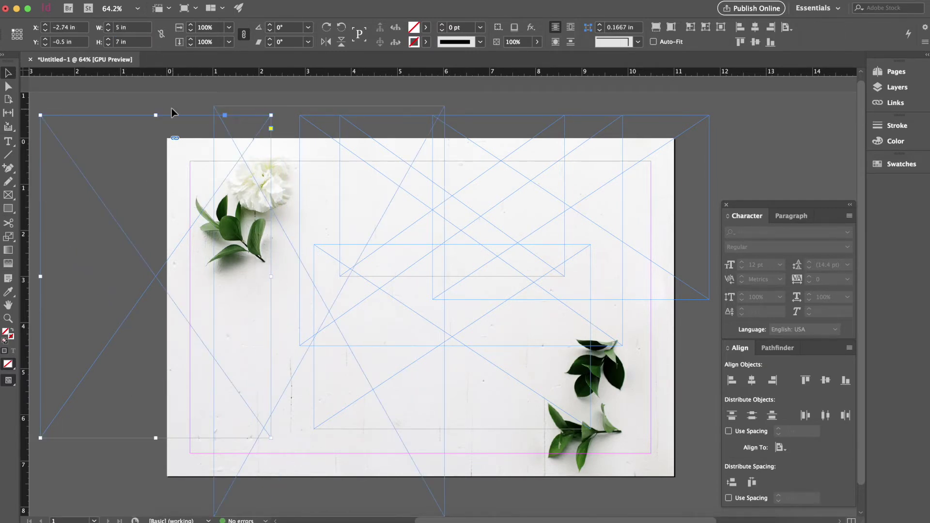
pyautogui.press('super+a')
pyautogui.moveTo(710, 106); pyautogui.dragTo(516, 224)
pyautogui.click(521, 250)
# Spread the scaled card frames apart across the page so they stop overlapping.
pyautogui.moveTo(494, 257); pyautogui.dragTo(602, 207)
pyautogui.moveTo(465, 266); pyautogui.dragTo(606, 327)
pyautogui.moveTo(436, 272); pyautogui.dragTo(474, 222)
pyautogui.moveTo(342, 296); pyautogui.dragTo(367, 246)
pyautogui.moveTo(422, 319); pyautogui.dragTo(391, 396)
pyautogui.moveTo(269, 339); pyautogui.dragTo(262, 345)
# Shrink all the card frames together a little further.
pyautogui.press('super+a')
pyautogui.moveTo(624, 179); pyautogui.dragTo(579, 207)
pyautogui.click(705, 170)
# Arrange the card frames between the flower and the leaves, with the tallest frame above the leaves.
pyautogui.moveTo(273, 350); pyautogui.dragTo(585, 255)
pyautogui.moveTo(344, 258)
pyautogui.mouseDown()
pyautogui.moveTo(240, 383)
pyautogui.moveTo(342, 245)
pyautogui.mouseUp()
pyautogui.moveTo(430, 241); pyautogui.dragTo(430, 227)
pyautogui.moveTo(503, 238); pyautogui.dragTo(417, 300)
pyautogui.moveTo(385, 382); pyautogui.dragTo(356, 410)
pyautogui.moveTo(503, 331); pyautogui.dragTo(457, 390)
pyautogui.click(697, 203)
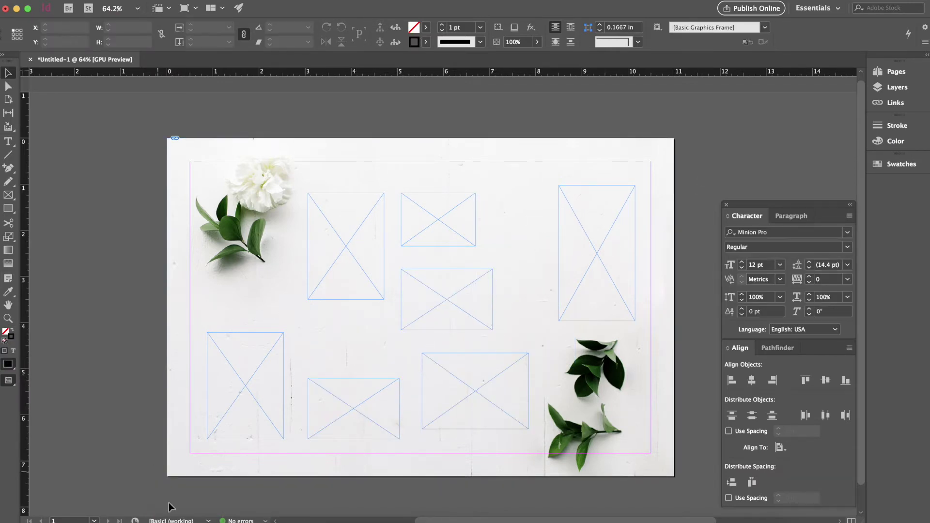
# Delete the extra landscape frame near the page's lower middle.
pyautogui.click(178, 517)
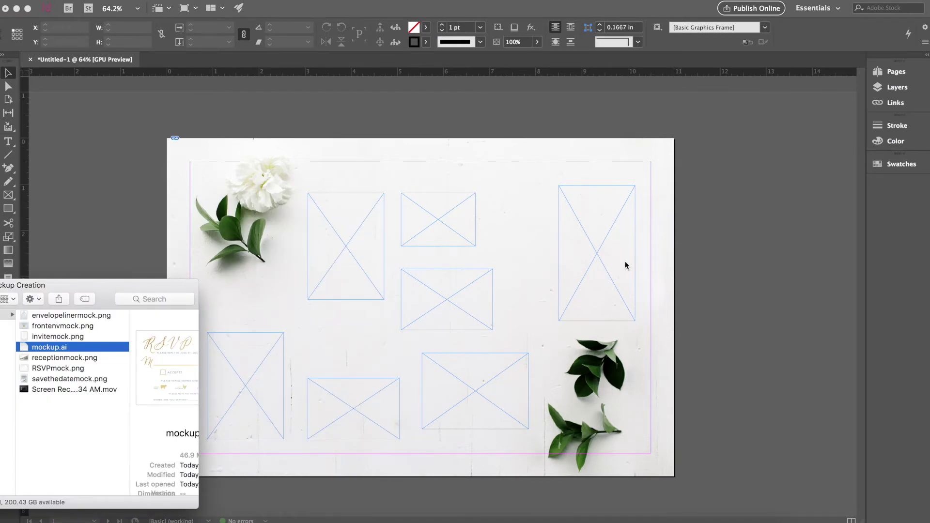
pyautogui.click(376, 416)
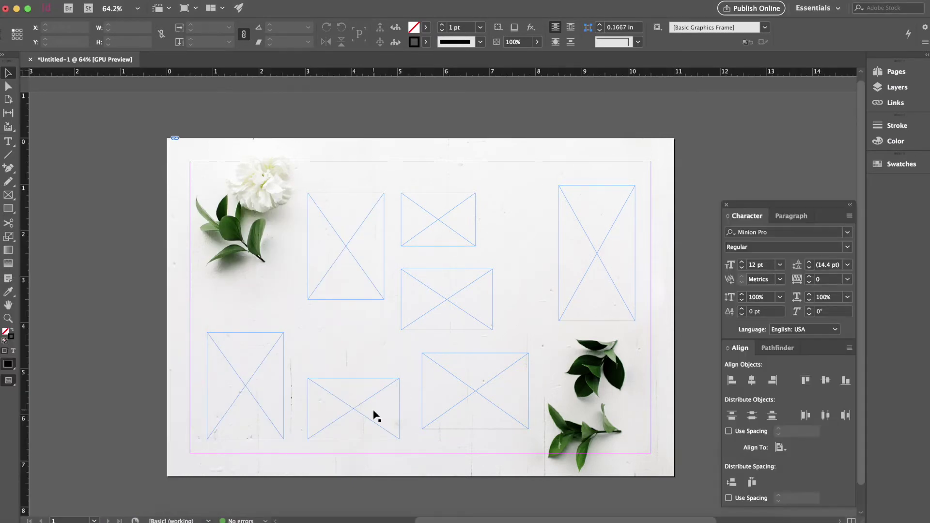
pyautogui.click(373, 415)
pyautogui.press('Delete')
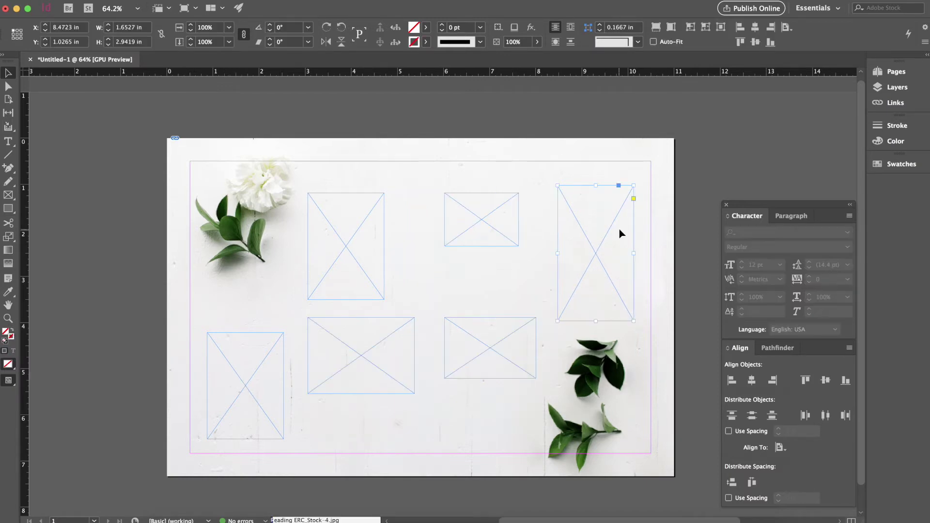
# Place envelopelinermock.png in the tallest frame and widen the frame to 2.24 in around the whole envelope.
pyautogui.click(619, 233)
pyautogui.click(607, 200)
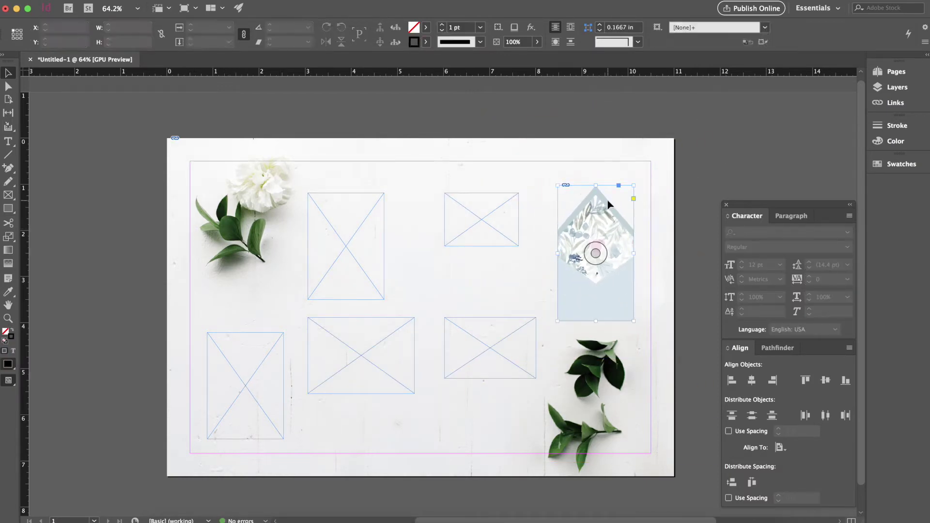
pyautogui.moveTo(557, 254); pyautogui.dragTo(544, 254)
pyautogui.moveTo(633, 254); pyautogui.dragTo(647, 254)
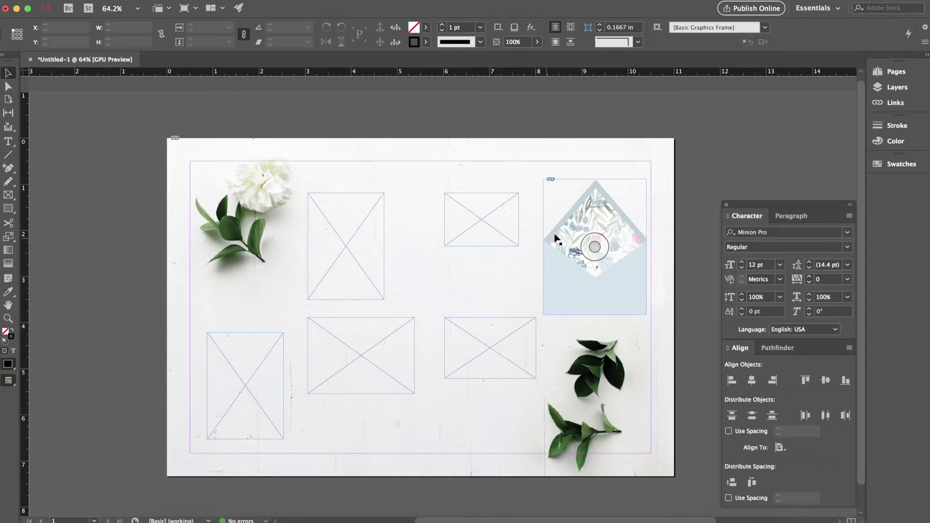
pyautogui.moveTo(616, 279); pyautogui.dragTo(626, 307)
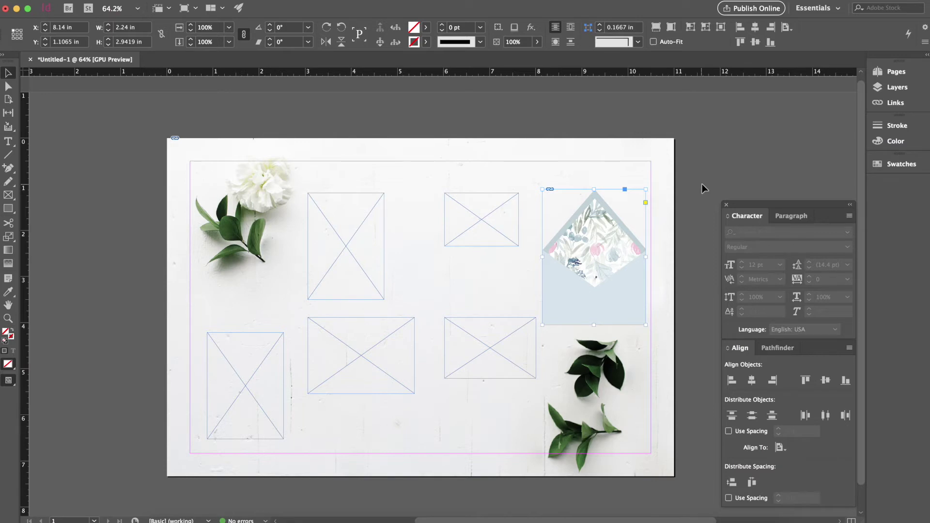
pyautogui.click(482, 220)
pyautogui.click(173, 517)
pyautogui.moveTo(48, 326); pyautogui.dragTo(488, 355)
pyautogui.click(488, 355)
pyautogui.press('super+z')
# Place frontenvmock.png in the landscape frame below the portrait frame and fill the frame proportionally.
pyautogui.click(172, 516)
pyautogui.moveTo(44, 326); pyautogui.dragTo(382, 358)
pyautogui.click(382, 359)
pyautogui.click(656, 27)
# Place invitemock.png in the portrait frame beside the flower and fill the frame proportionally.
pyautogui.click(173, 517)
pyautogui.moveTo(29, 337); pyautogui.dragTo(346, 252)
pyautogui.click(346, 252)
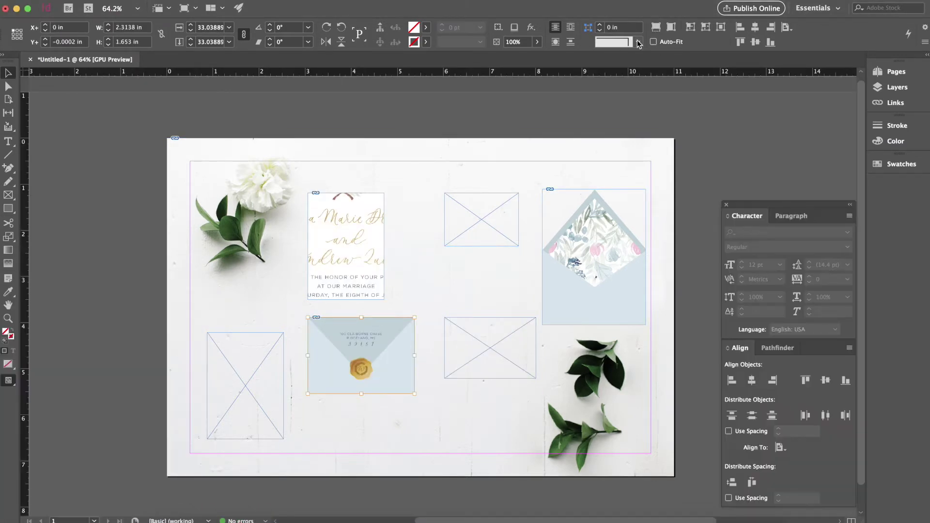
pyautogui.click(656, 27)
# Place receptionmock.png in the landscape frame next to the envelope front and fill the frame proportionally.
pyautogui.click(172, 517)
pyautogui.moveTo(29, 358); pyautogui.dragTo(497, 356)
pyautogui.click(493, 355)
pyautogui.click(657, 27)
# Place RSVPmock.png in the small landscape frame beside the invitation.
pyautogui.click(172, 517)
pyautogui.press('super+z')
pyautogui.moveTo(42, 371); pyautogui.dragTo(484, 224)
pyautogui.click(172, 517)
pyautogui.click(485, 224)
# Place savethedatemock.png in the remaining empty portrait frame below the flower.
pyautogui.press('super+Tab')
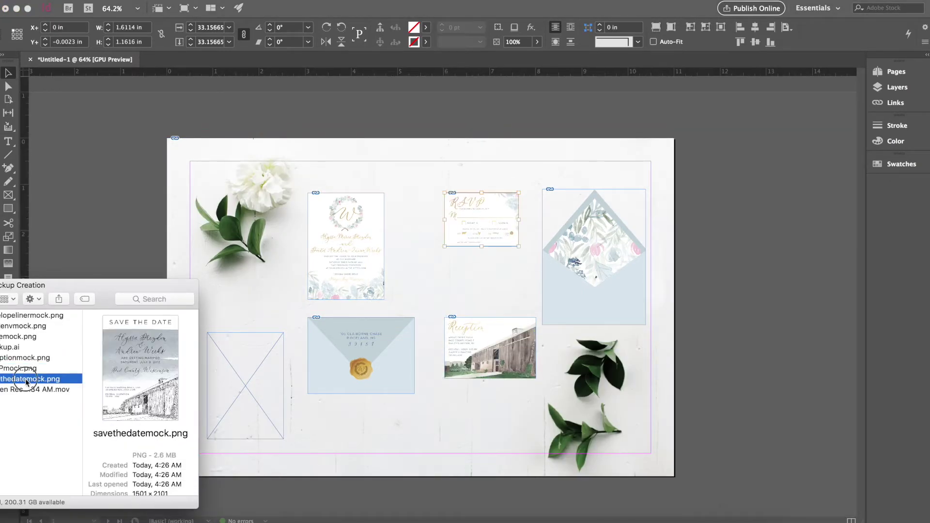
pyautogui.moveTo(19, 380); pyautogui.dragTo(246, 385)
pyautogui.click(635, 109)
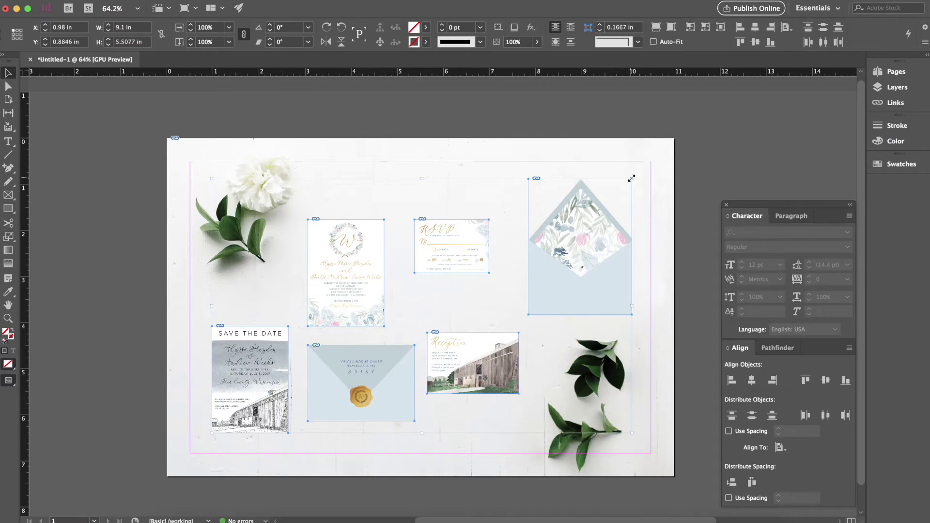
# Undo the frame-only resize and enlarge all the stationery pieces together with their images.
pyautogui.moveTo(631, 178); pyautogui.dragTo(675, 153)
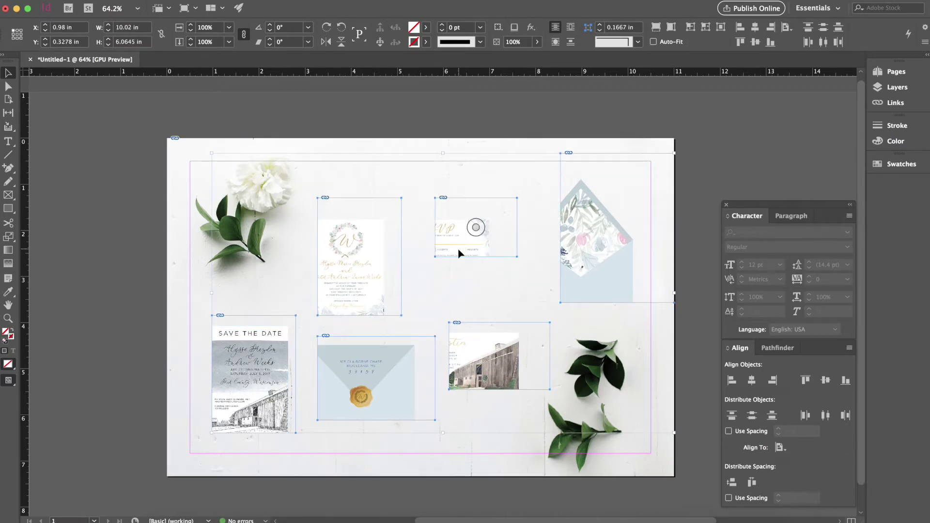
pyautogui.press('super+z')
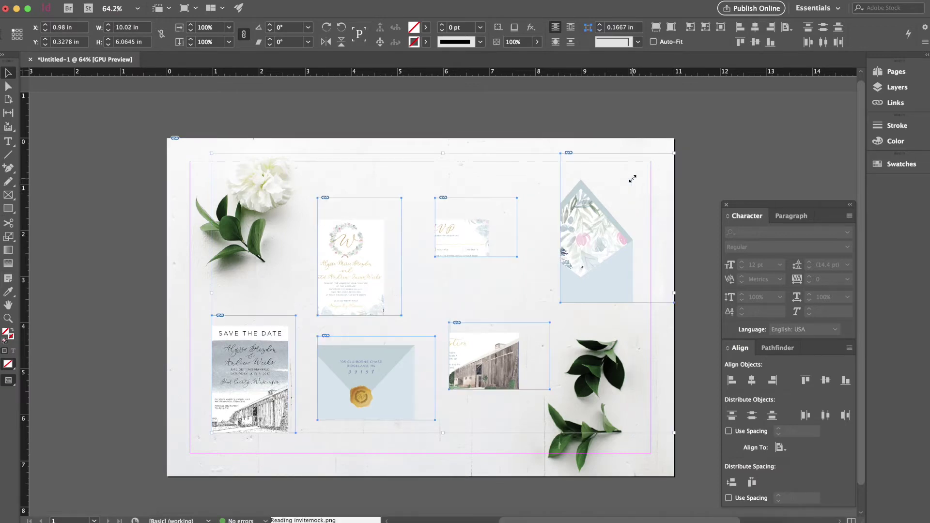
pyautogui.moveTo(632, 179); pyautogui.dragTo(660, 158)
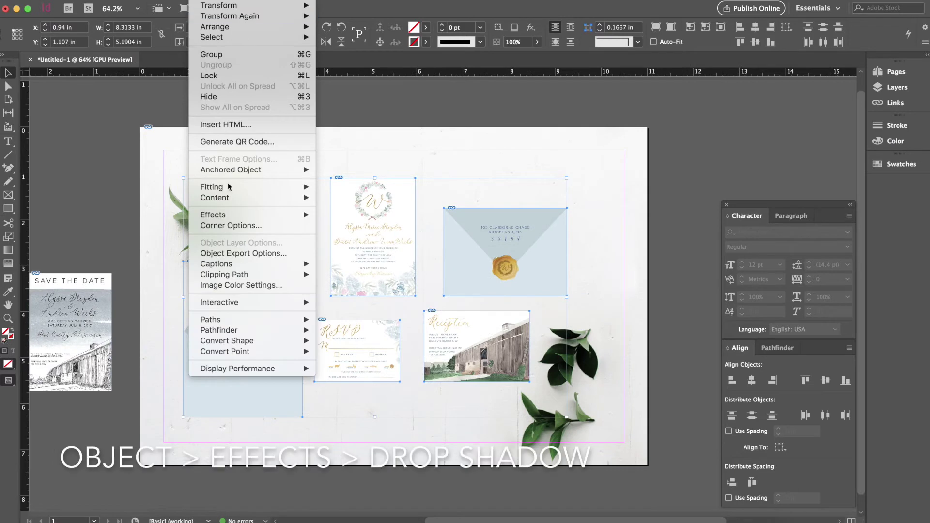
# Add a Multiply drop shadow to all the selected stationery pieces and set its opacity to 30%.
pyautogui.moveTo(250, 216)
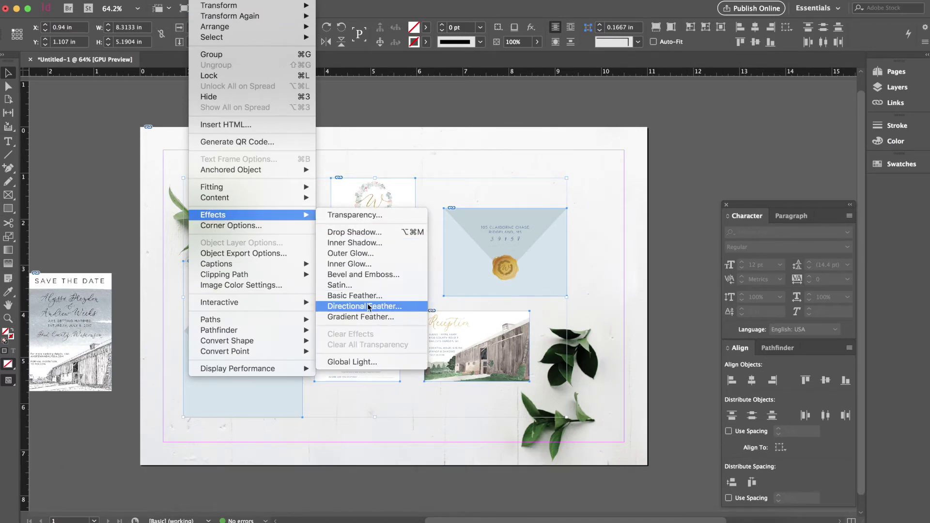
pyautogui.click(360, 233)
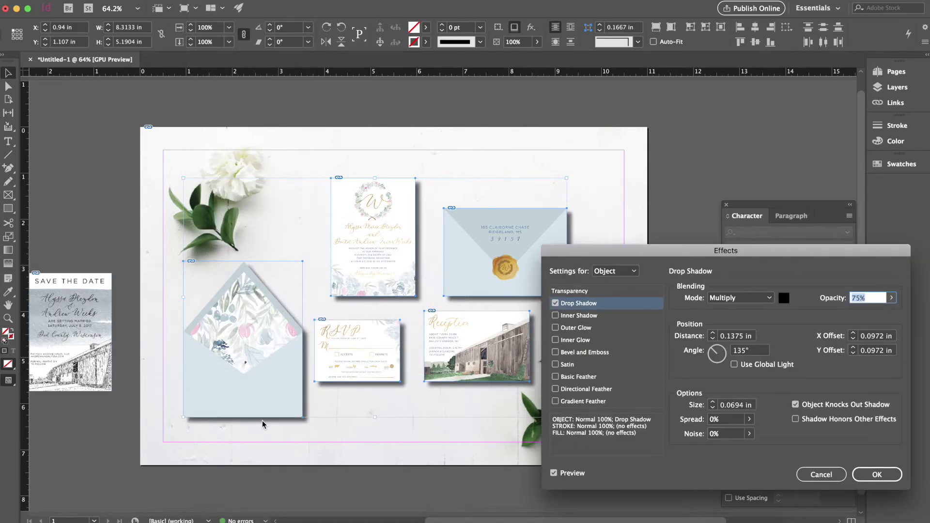
pyautogui.moveTo(588, 254); pyautogui.dragTo(650, 156)
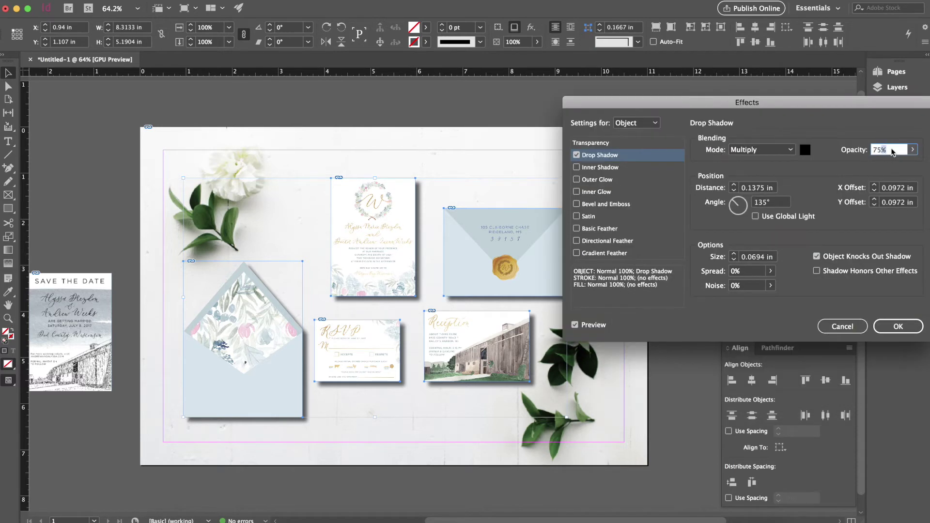
pyautogui.doubleClick(892, 149)
pyautogui.write('30')
pyautogui.click(760, 188)
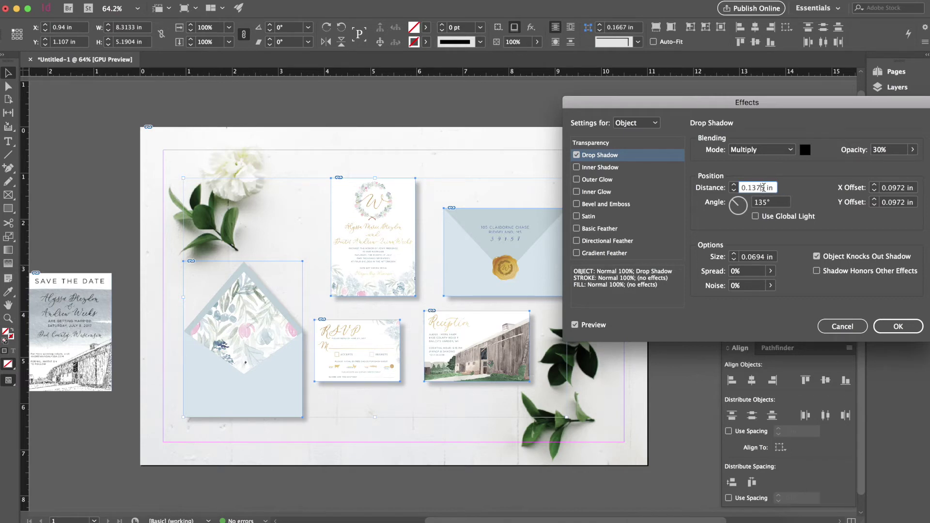
# Set the drop shadow's X and Y offsets to 0.03 in and apply the effect to the stationery pieces.
pyautogui.doubleClick(893, 188)
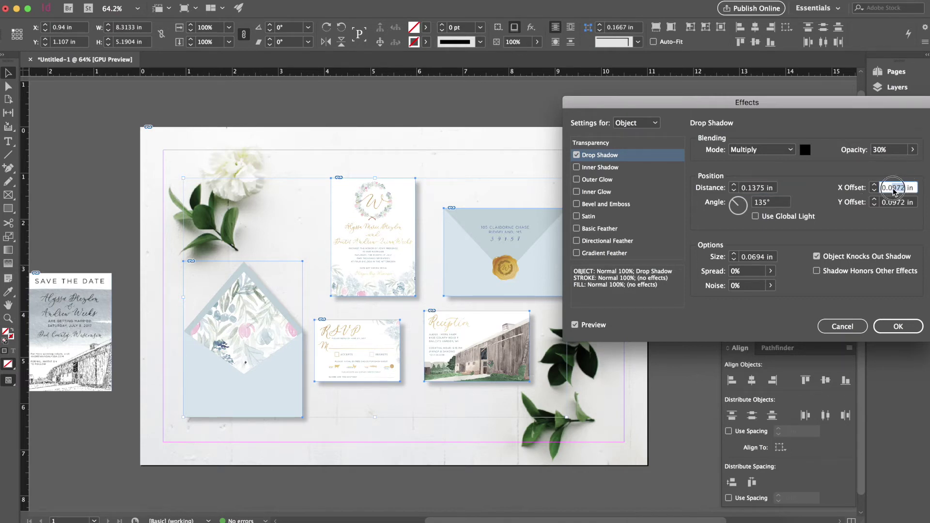
pyautogui.write('0.03')
pyautogui.doubleClick(892, 203)
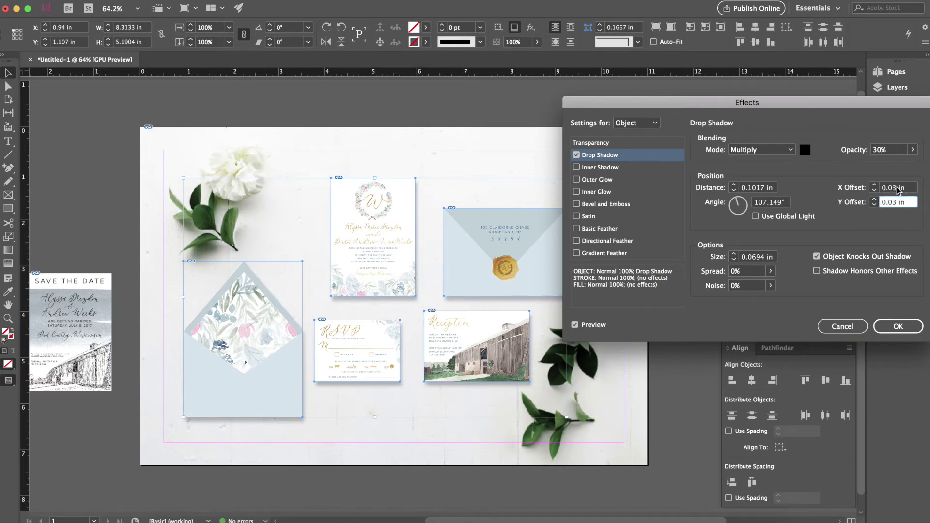
pyautogui.click(898, 189)
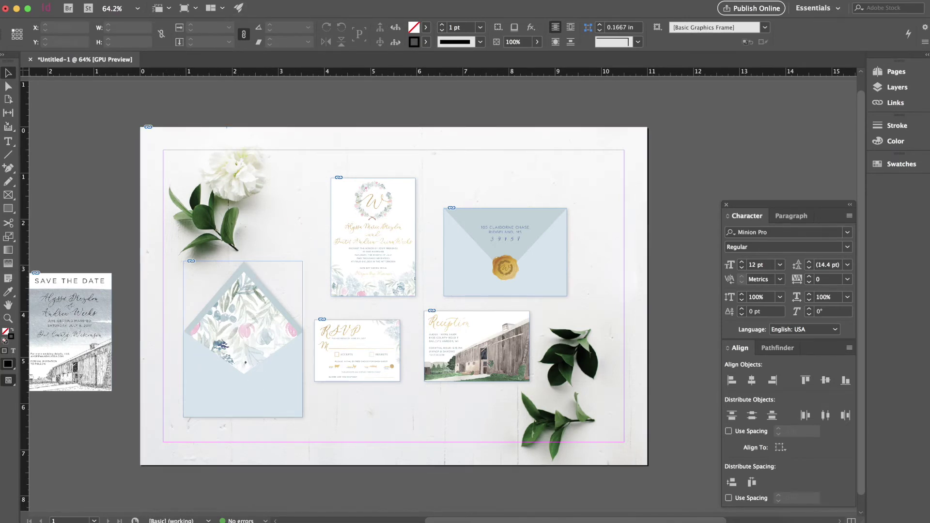
# Hide the frame edges to view the mockup without outlines.
pyautogui.click(269, 0)
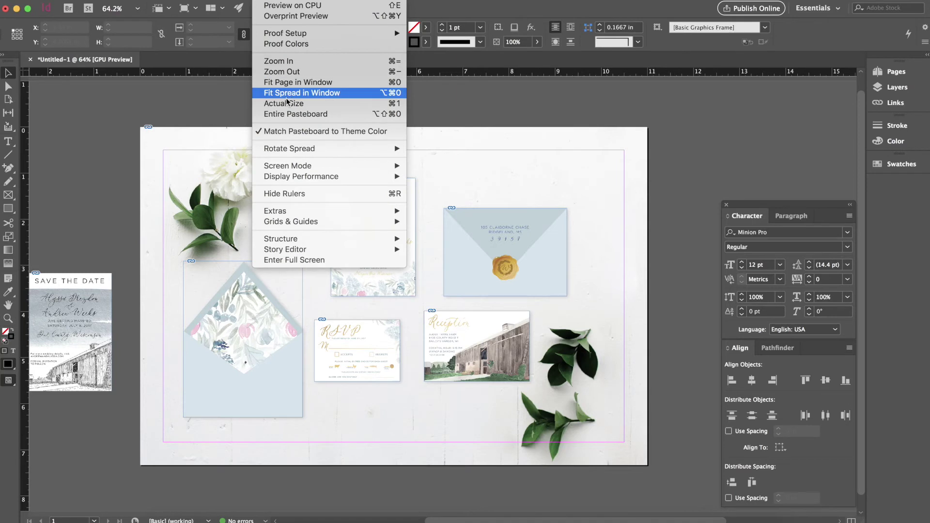
pyautogui.moveTo(297, 169)
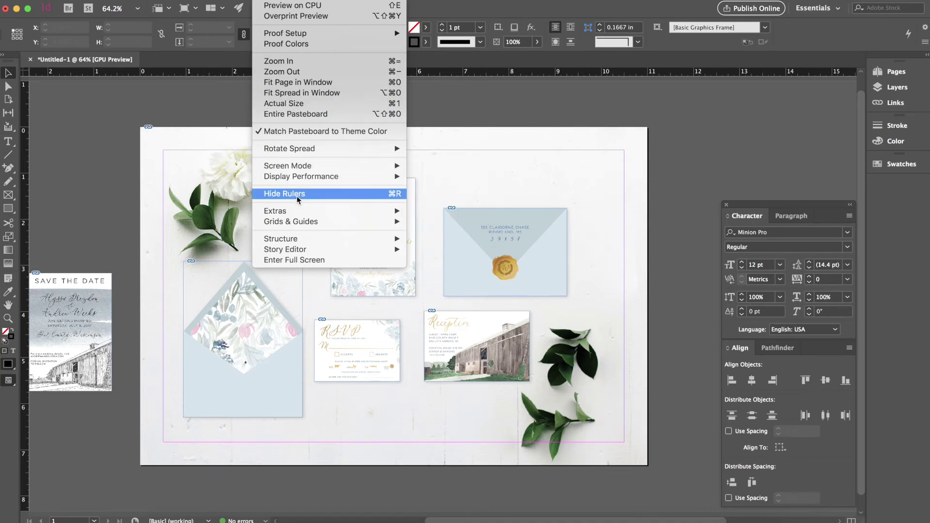
pyautogui.moveTo(297, 210)
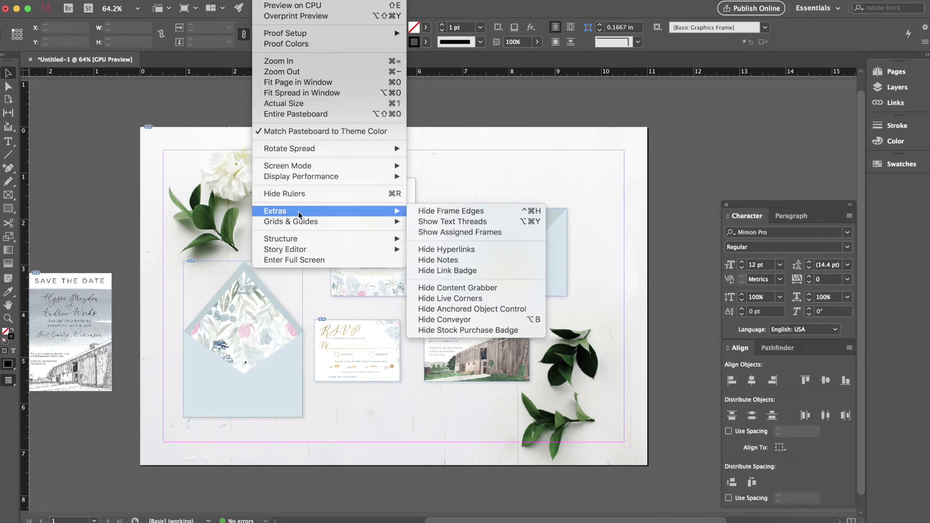
pyautogui.click(442, 214)
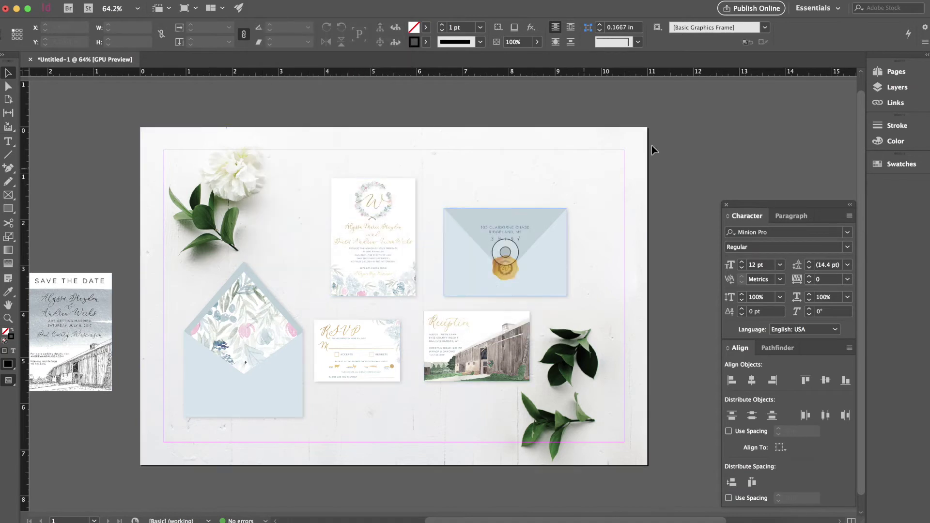
# Replace the invitation image in the upper middle portrait frame with savethedatemock.png from the Mockup Creation folder.
pyautogui.scroll(-1, 697, 129)
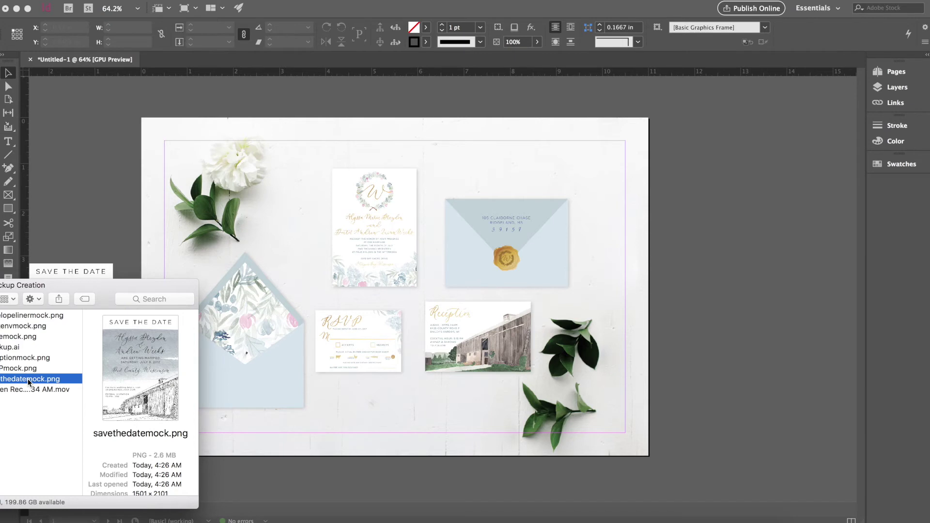
pyautogui.moveTo(28, 379); pyautogui.dragTo(378, 228)
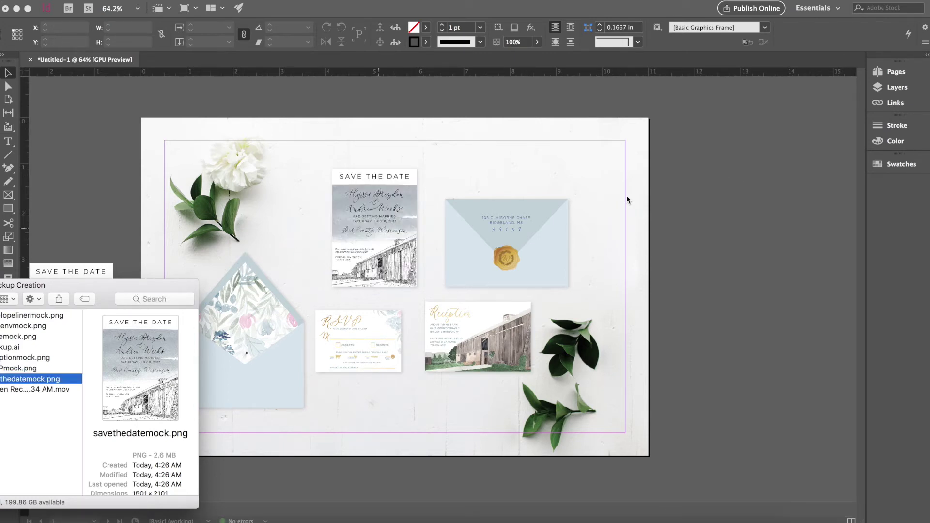
pyautogui.click(673, 184)
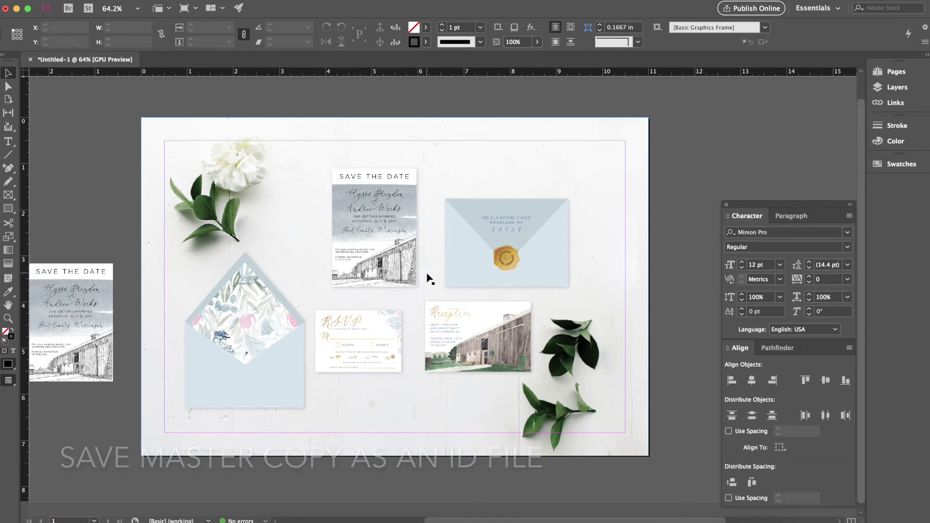
pyautogui.rightClick(383, 237)
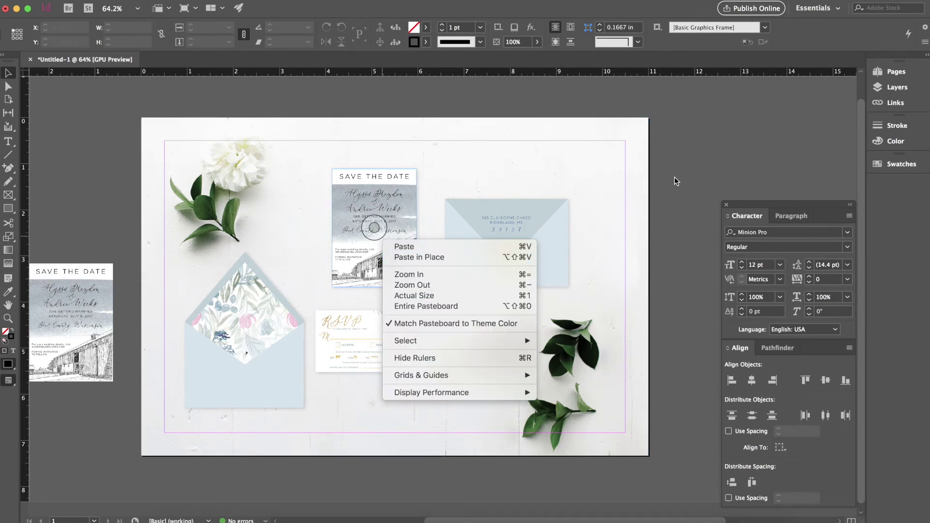
pyautogui.press('super+alt+shift+v')
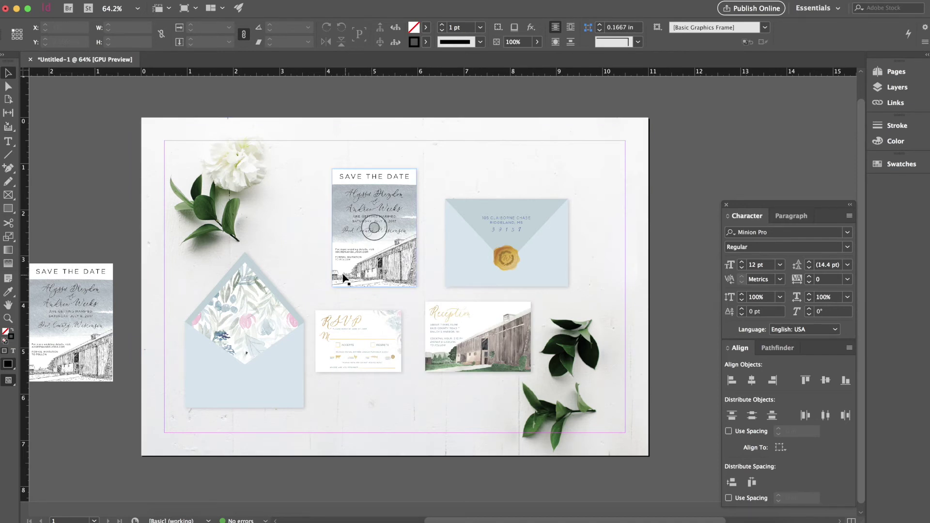